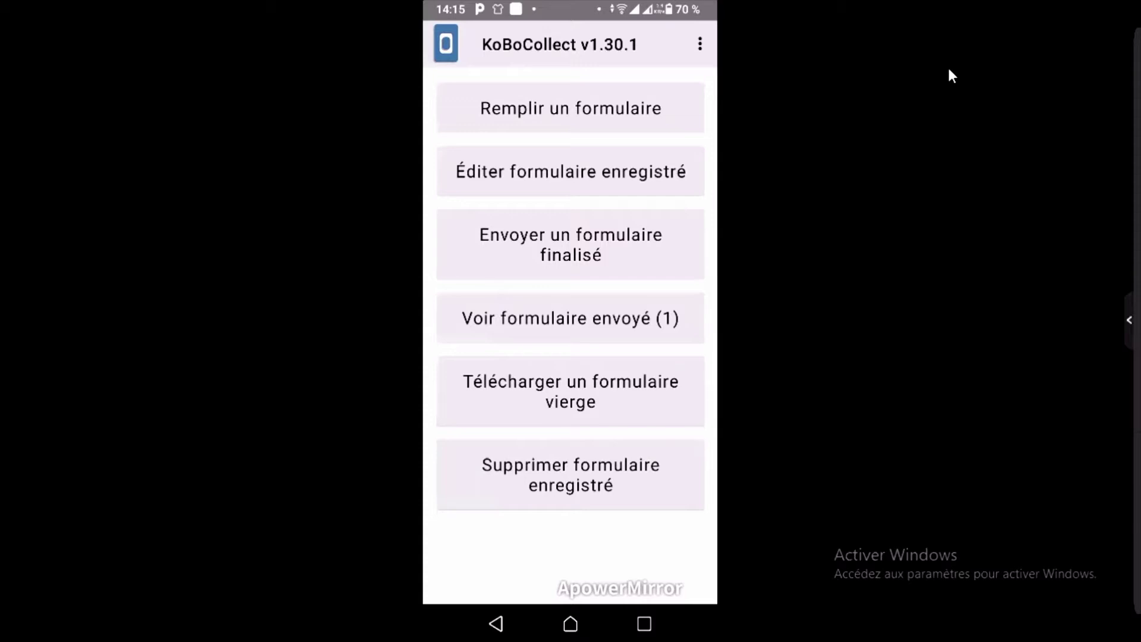
# Expand ApowerMirror's side toolbar beside the KoBoCollect v1.30.1 main menu
pyautogui.click(1128, 321)
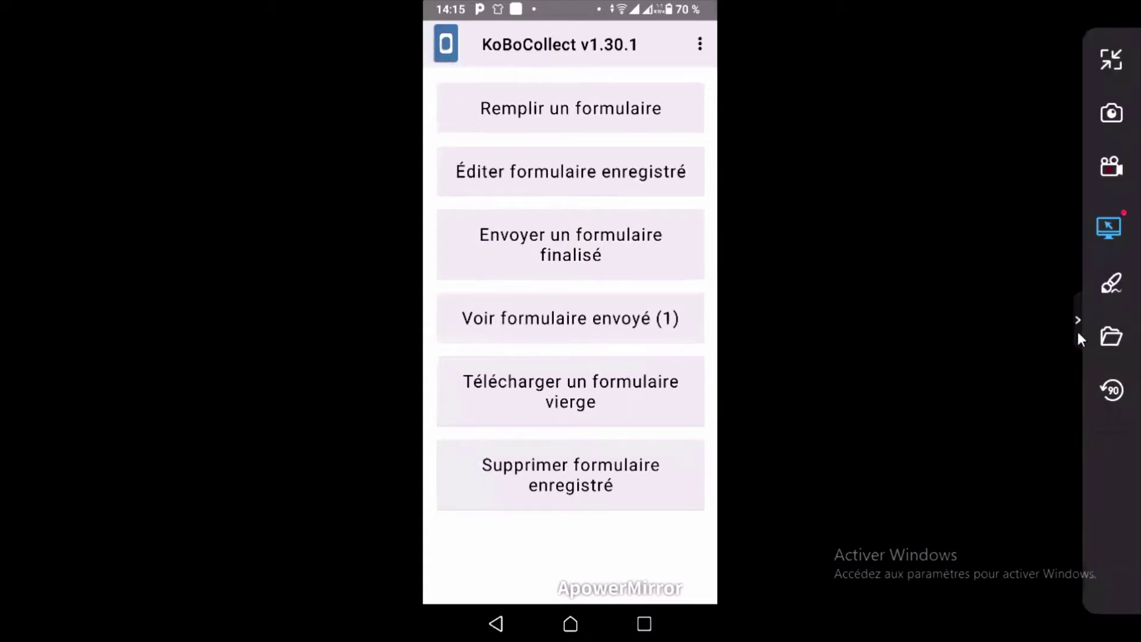
# Leave fullscreen and quit ApowerMirror entirely with 'Quitter le programme'
pyautogui.click(1114, 60)
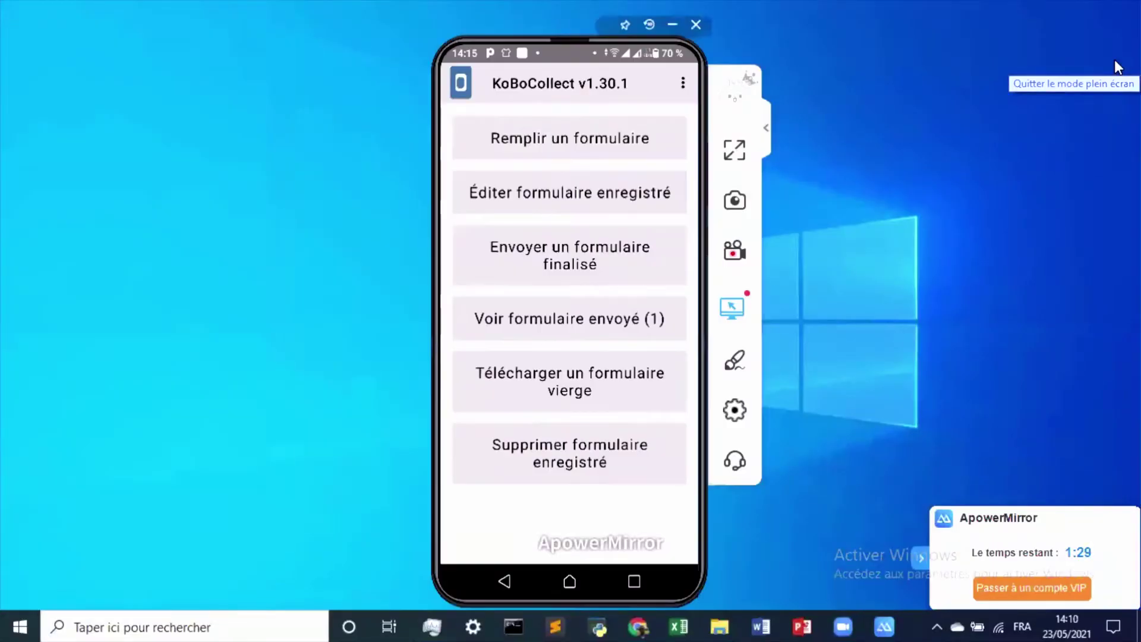
pyautogui.click(696, 24)
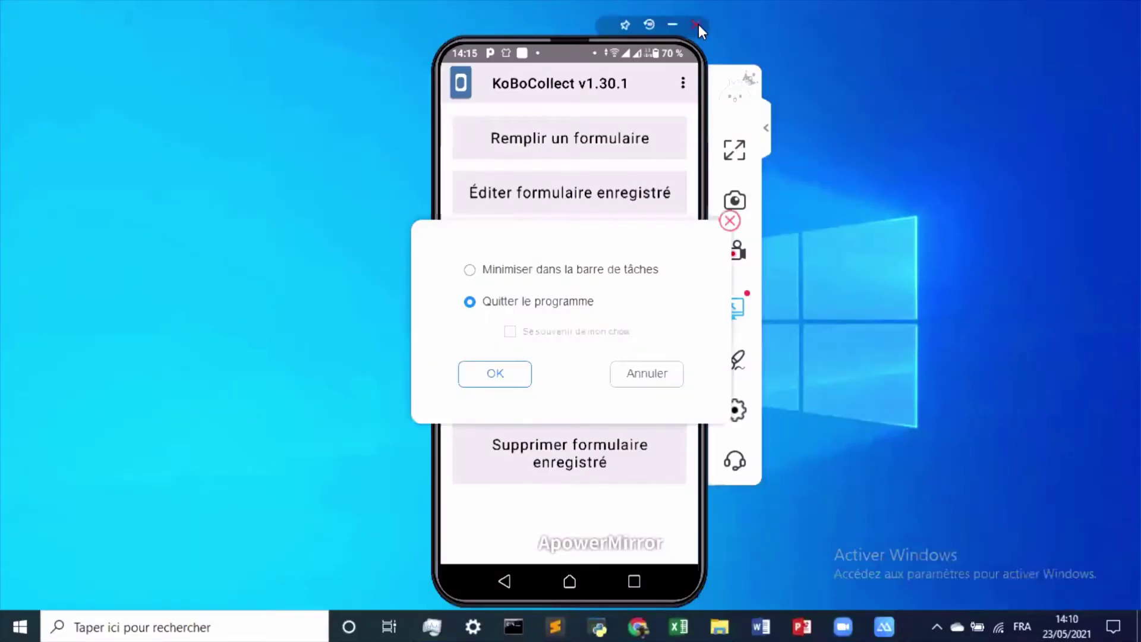
pyautogui.click(501, 369)
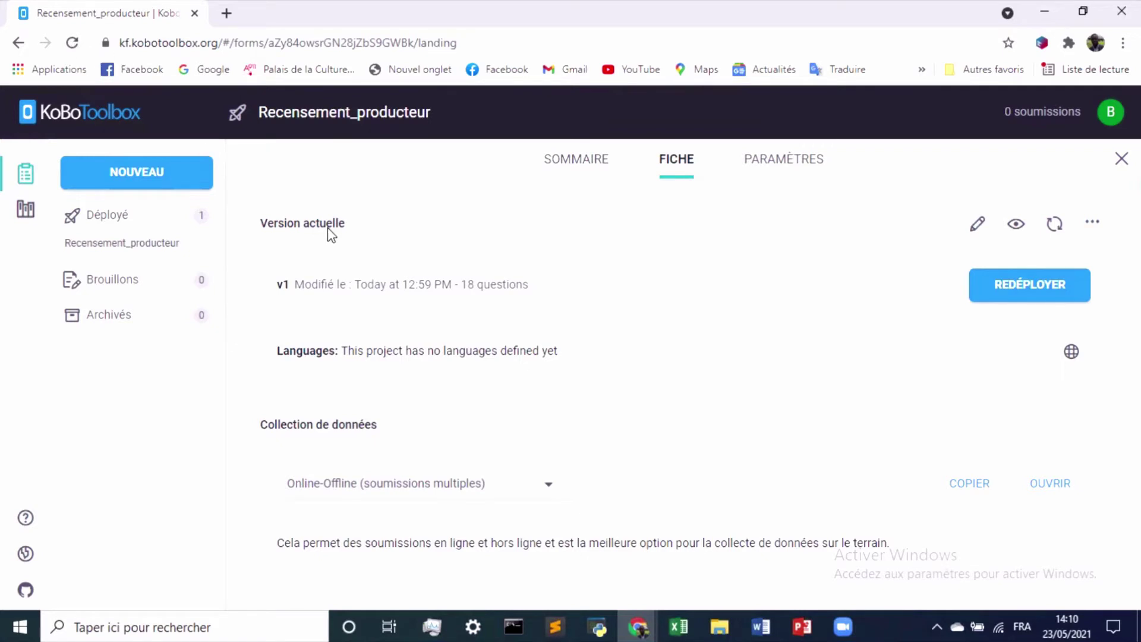
# Reload the Recensement_producteur page so it shows 1 soumission and a DONNÉES tab
pyautogui.press('F5')
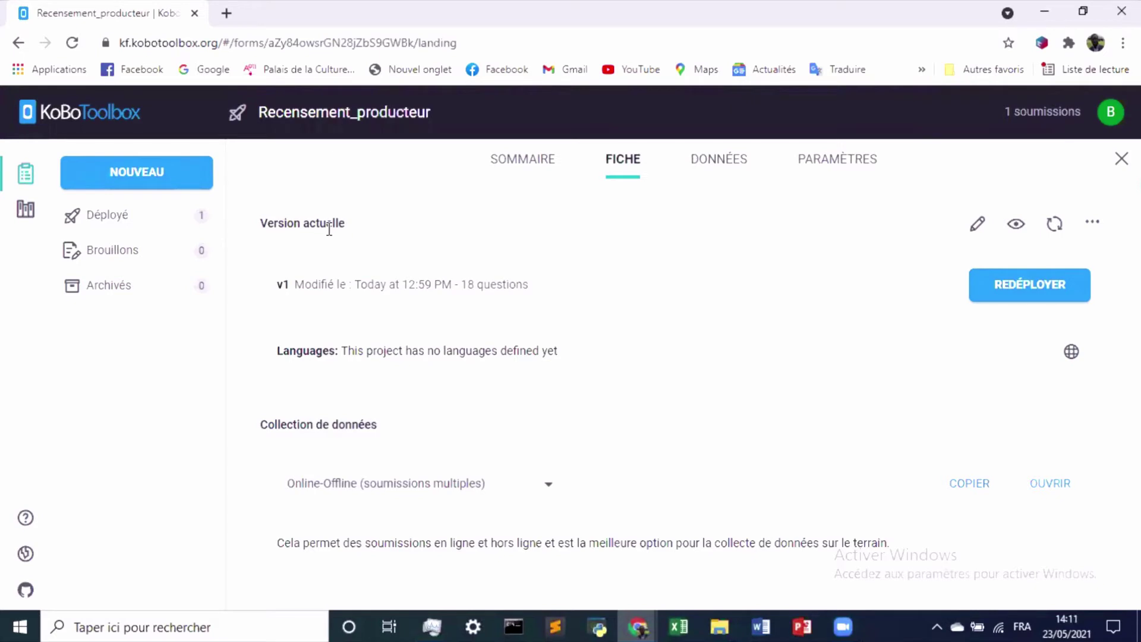
# Browse the DONNÉES Rapports charts: Sexe Masculin 100%, birth-year mean 1990, habitation Dur
pyautogui.click(715, 171)
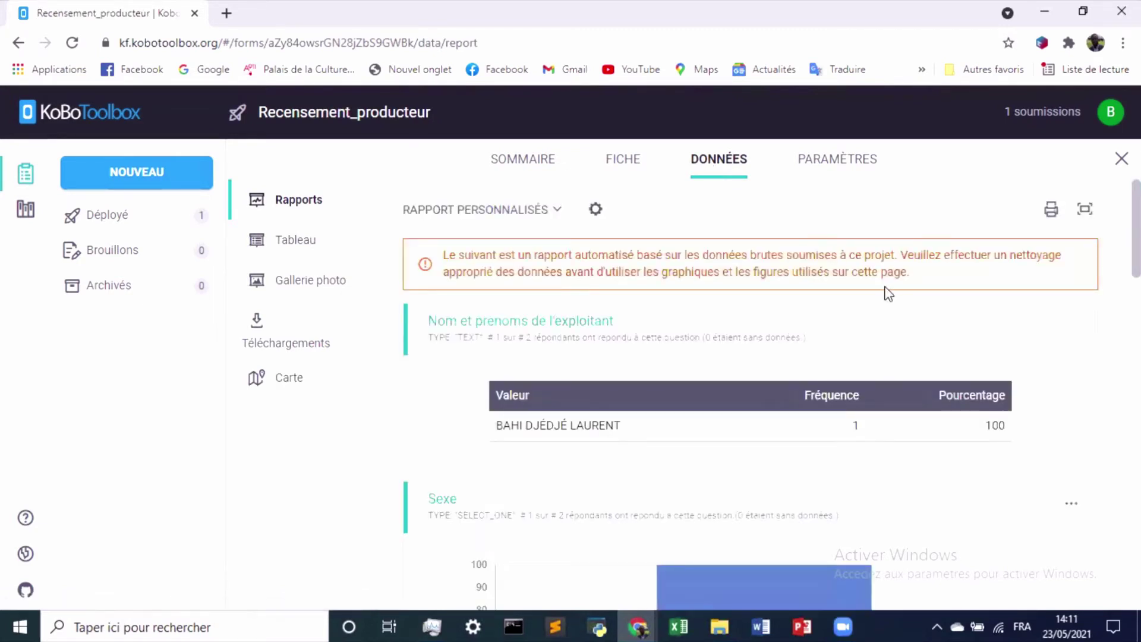
pyautogui.scroll(-3, 961, 328)
pyautogui.scroll(-4, 971, 319)
pyautogui.scroll(-3, 977, 321)
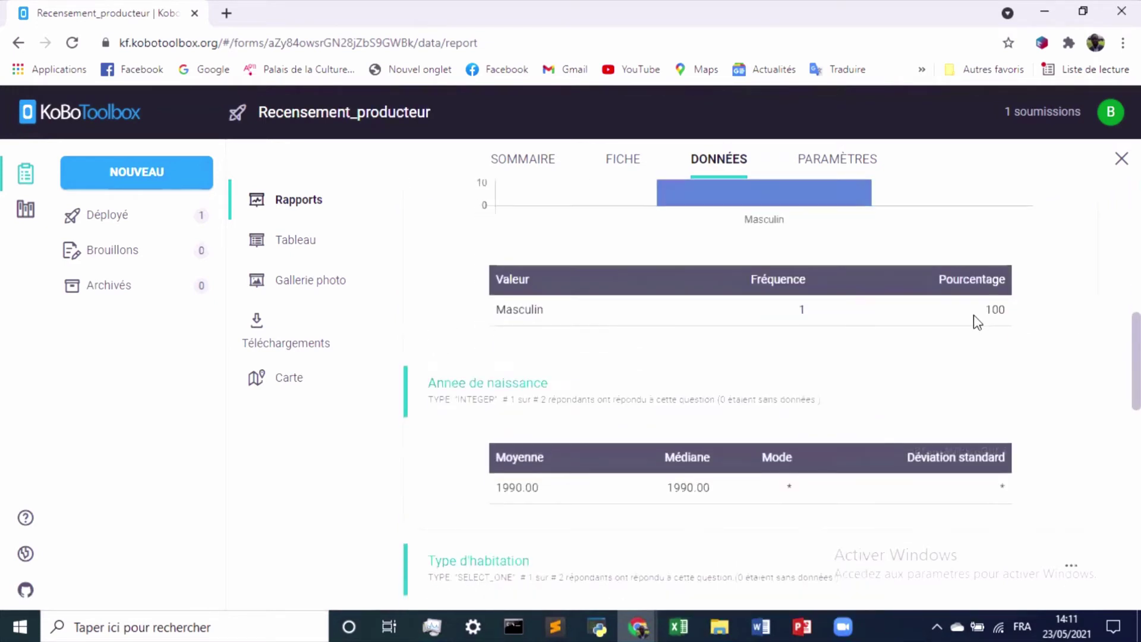
pyautogui.scroll(-4, 978, 321)
pyautogui.scroll(-3, 981, 319)
pyautogui.scroll(-2, 978, 316)
pyautogui.scroll(-4, 977, 317)
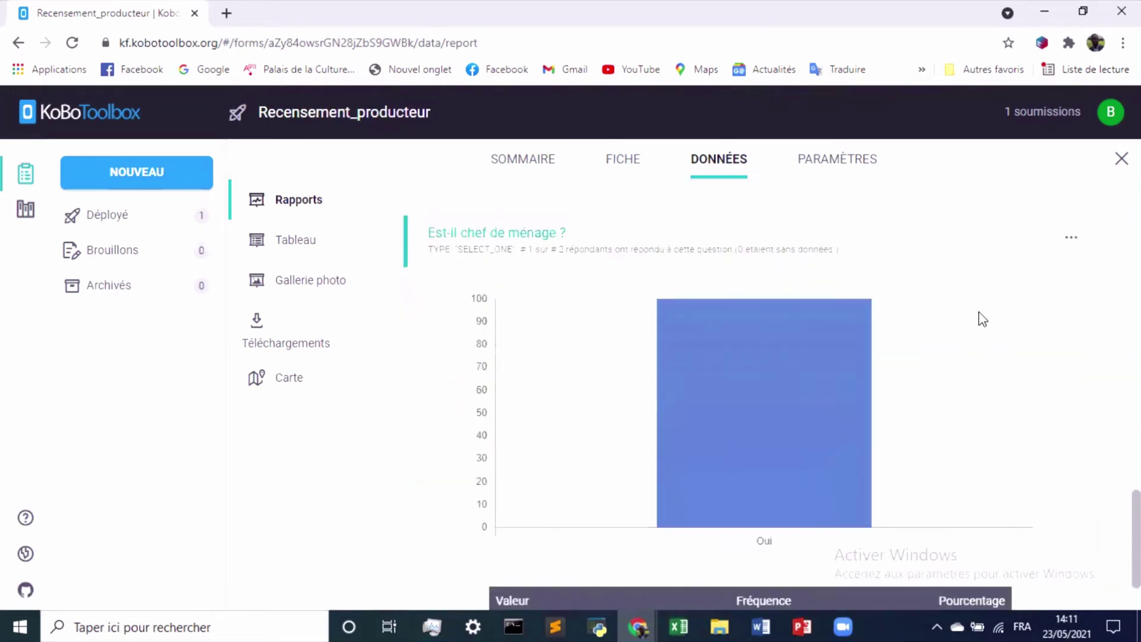
pyautogui.scroll(-1, 981, 319)
pyautogui.scroll(3, 982, 319)
pyautogui.scroll(6, 983, 315)
pyautogui.scroll(3, 983, 315)
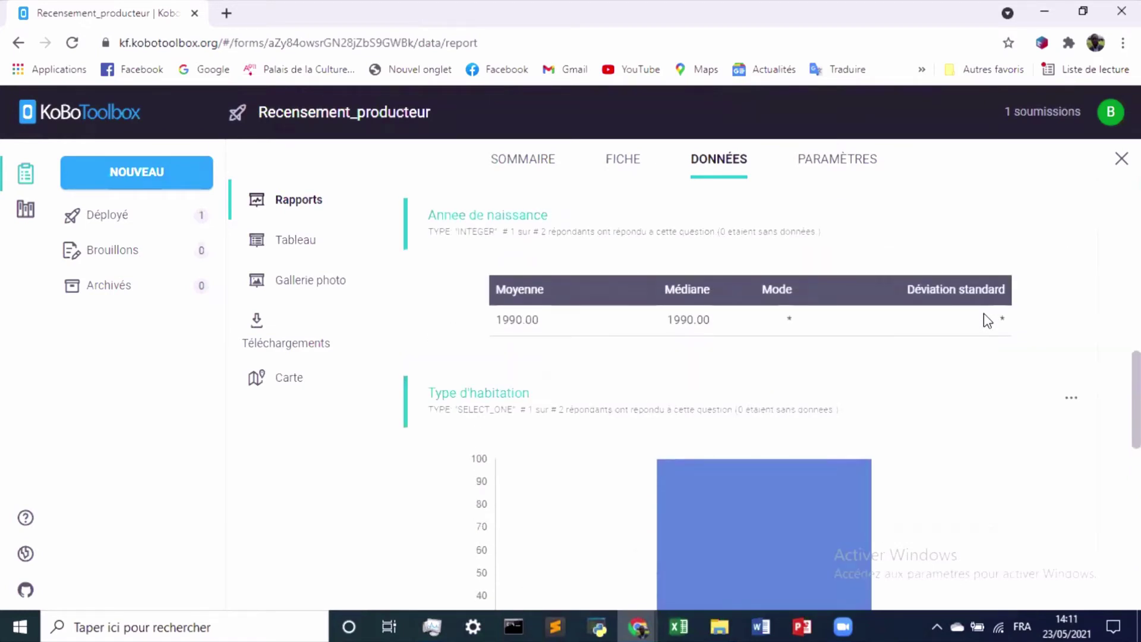
pyautogui.scroll(2, 983, 313)
pyautogui.scroll(1, 982, 312)
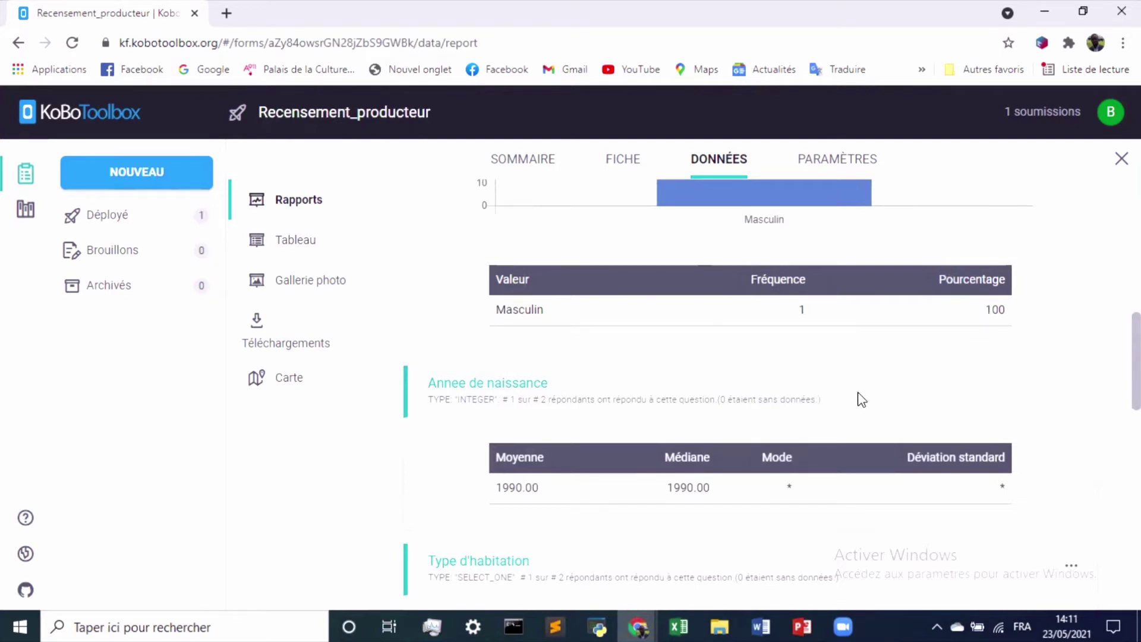
pyautogui.scroll(5, 860, 393)
pyautogui.scroll(4, 867, 387)
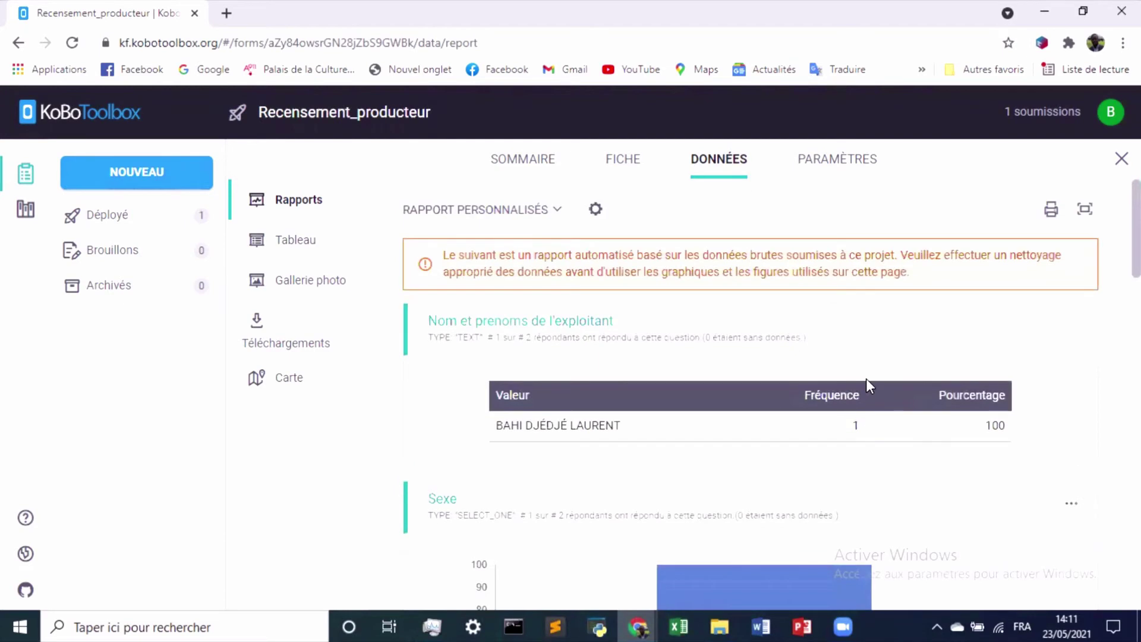
pyautogui.scroll(-1, 700, 339)
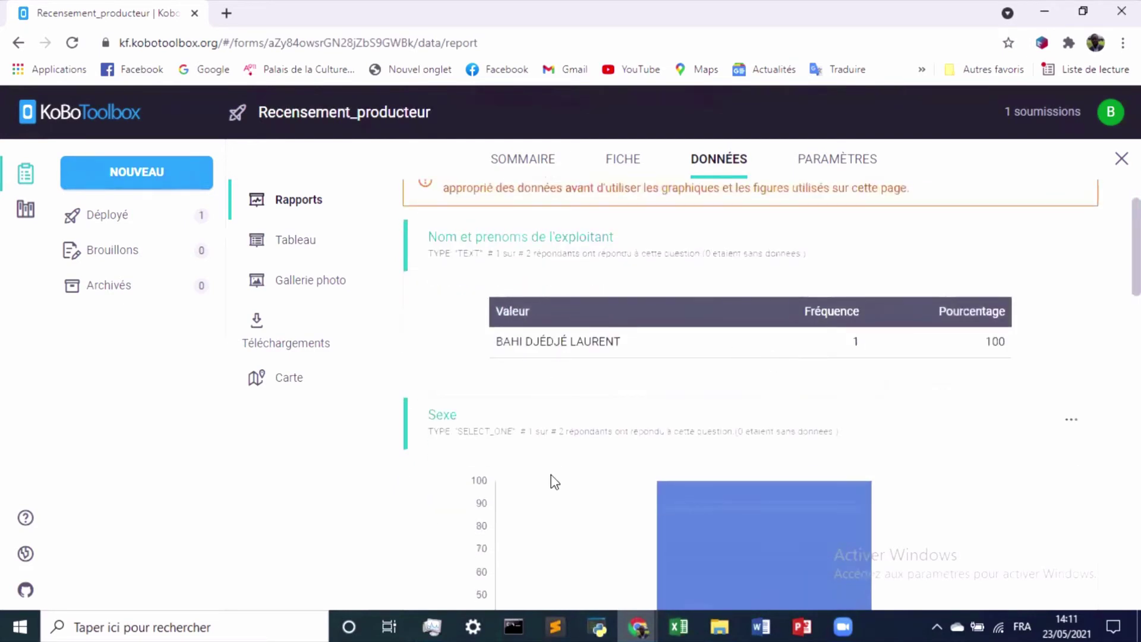
pyautogui.scroll(-1, 835, 344)
pyautogui.scroll(-2, 837, 356)
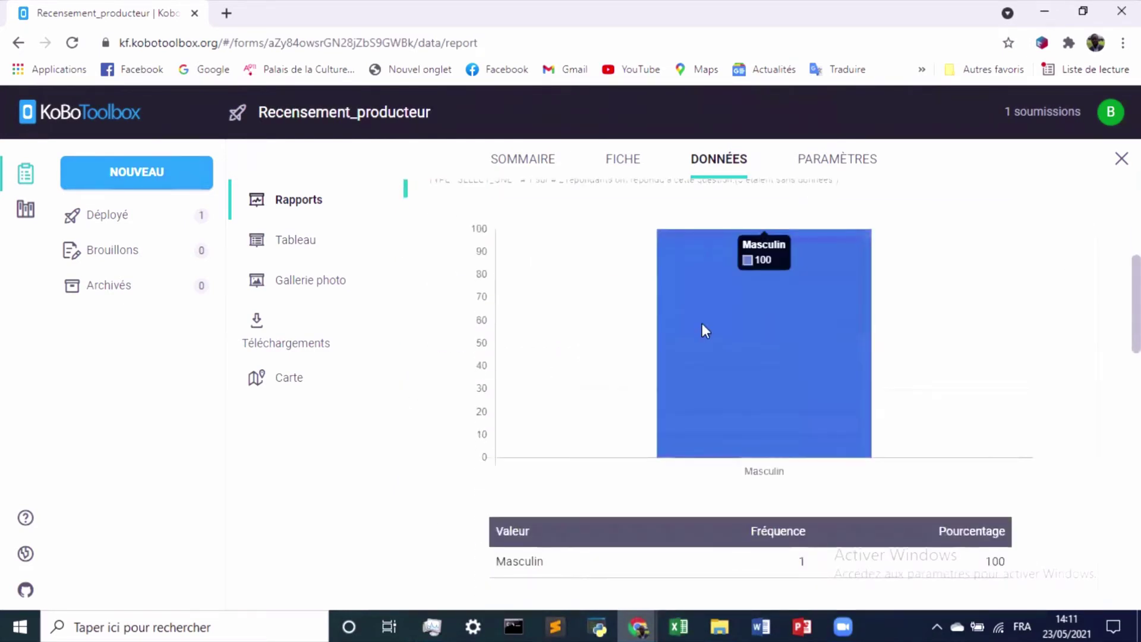
pyautogui.scroll(-3, 949, 378)
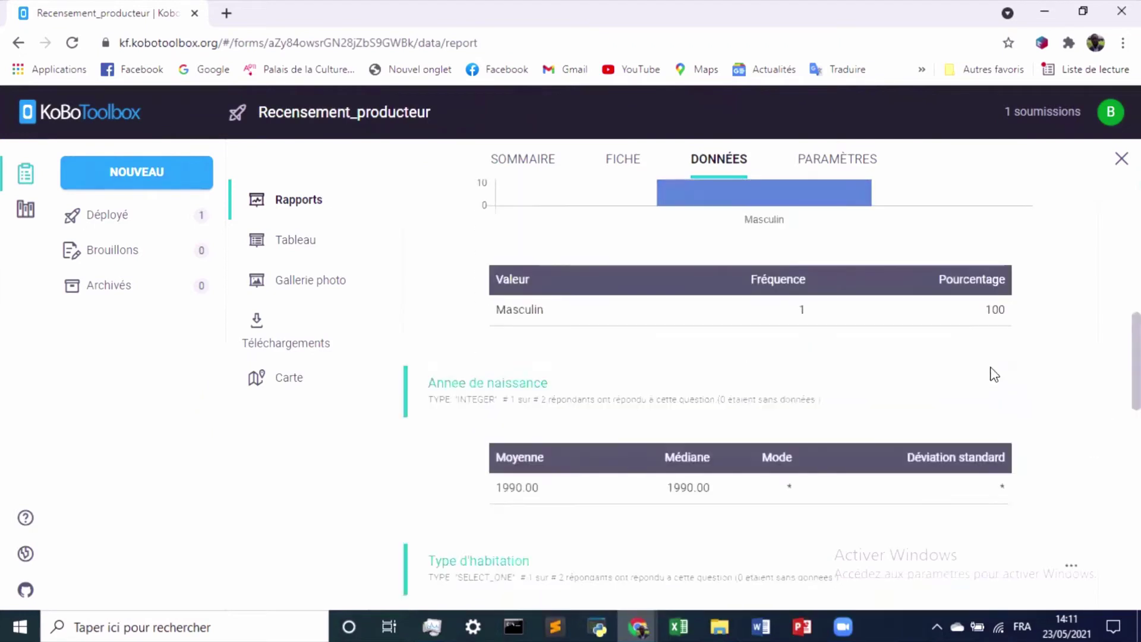
pyautogui.scroll(-2, 989, 374)
pyautogui.scroll(-1, 990, 375)
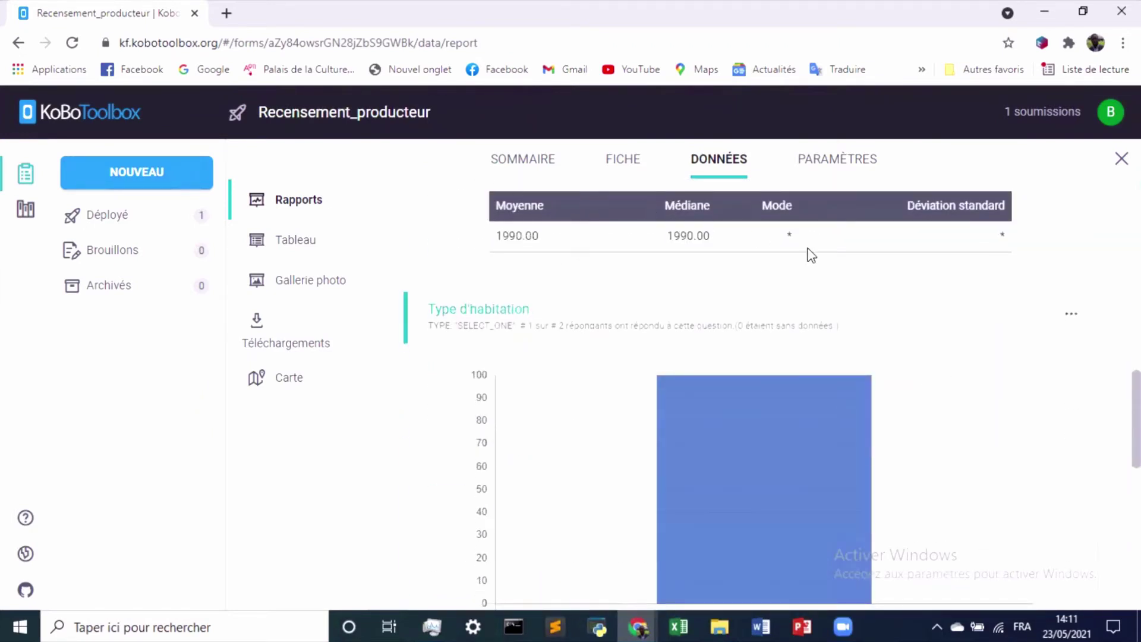
pyautogui.scroll(1, 1004, 278)
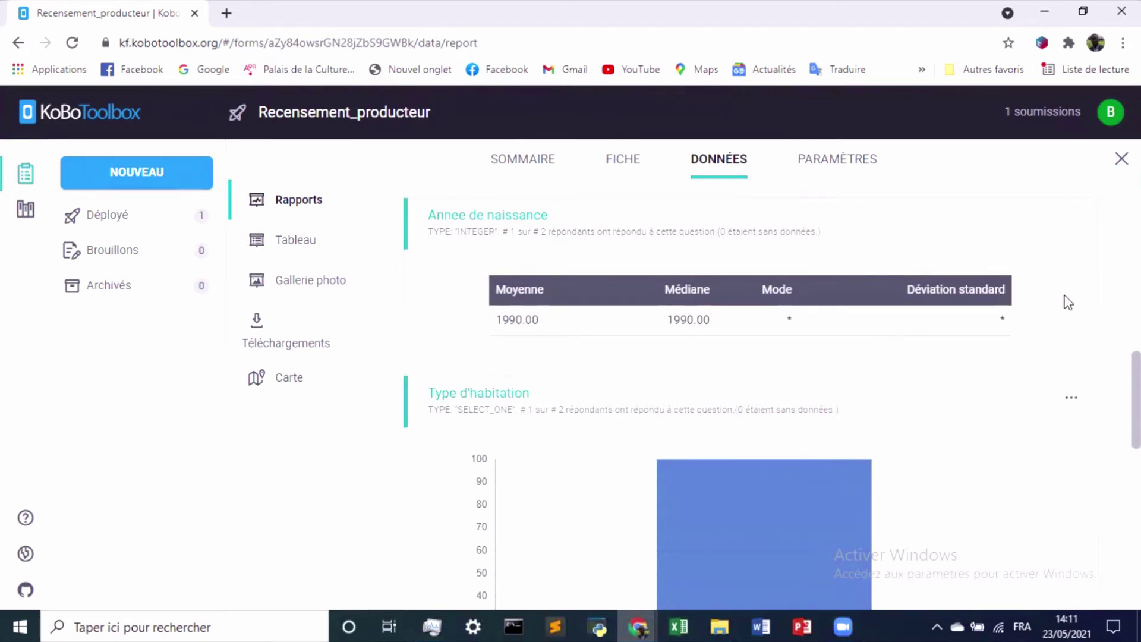
pyautogui.scroll(1, 1117, 349)
pyautogui.scroll(-3, 1117, 349)
pyautogui.scroll(-2, 1117, 349)
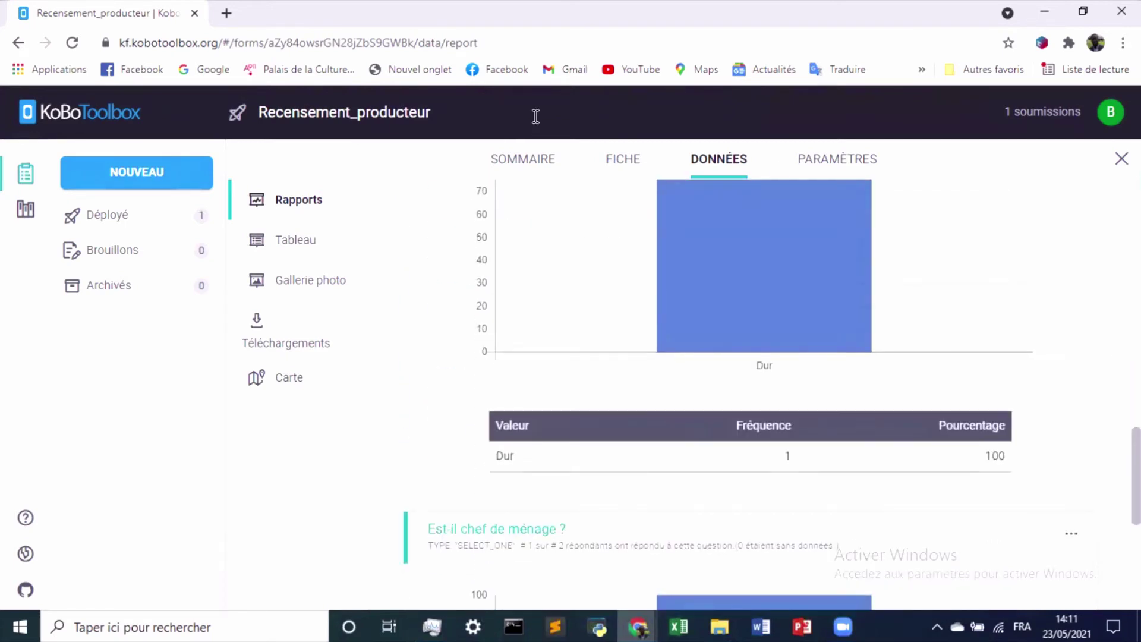
# Show the Tableau view and scan every column of the single submission row
pyautogui.click(343, 247)
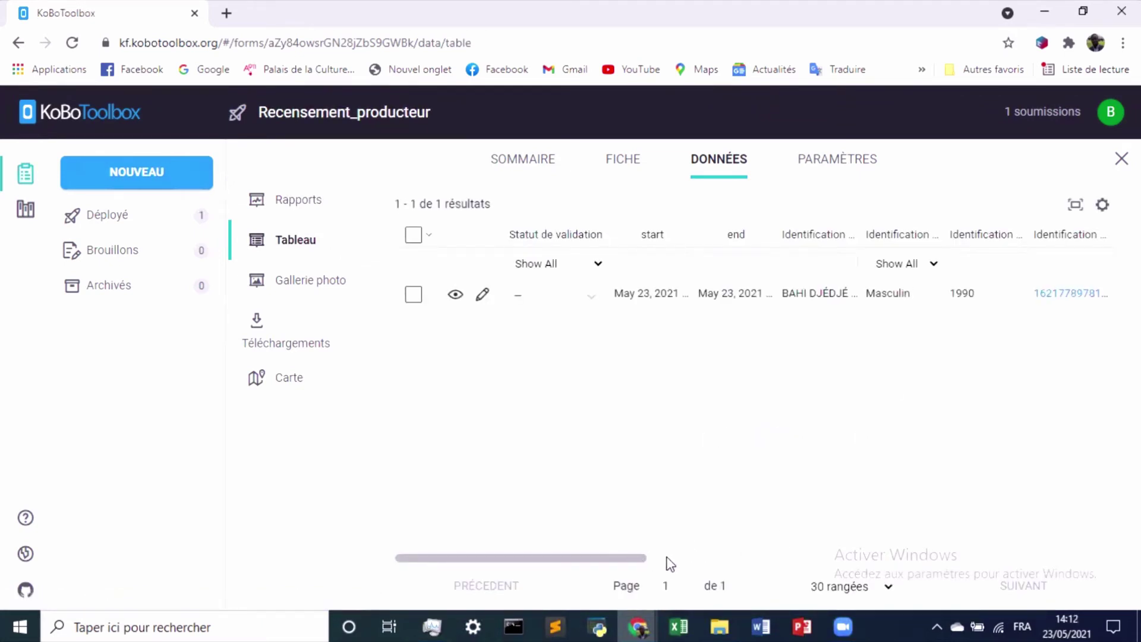
pyautogui.moveTo(639, 558); pyautogui.dragTo(1119, 562)
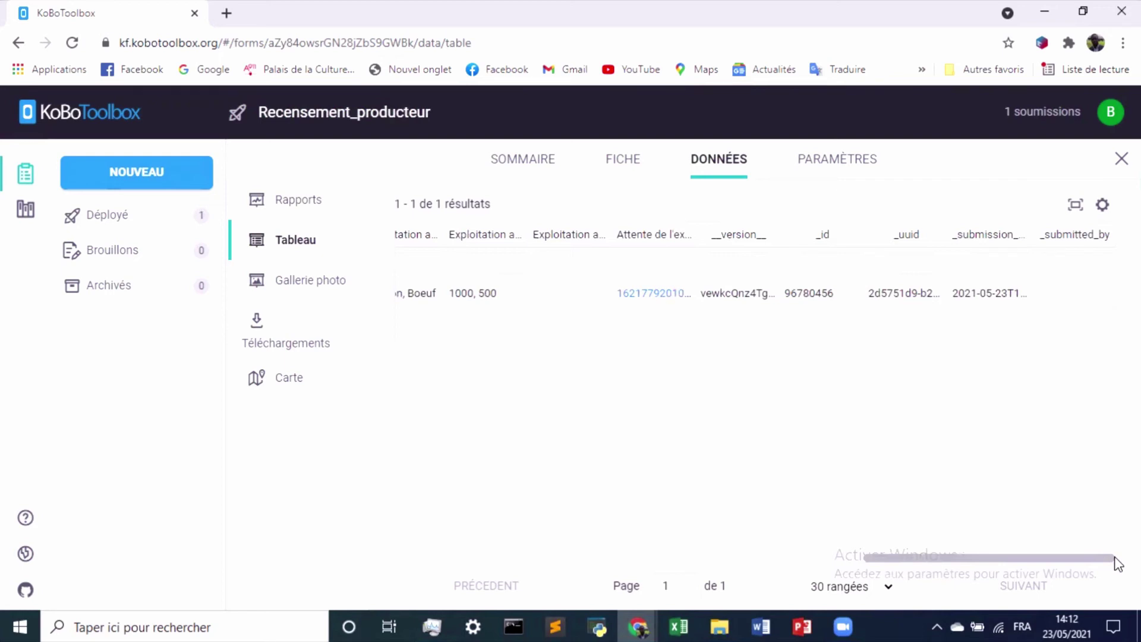
pyautogui.moveTo(1117, 563); pyautogui.dragTo(530, 474)
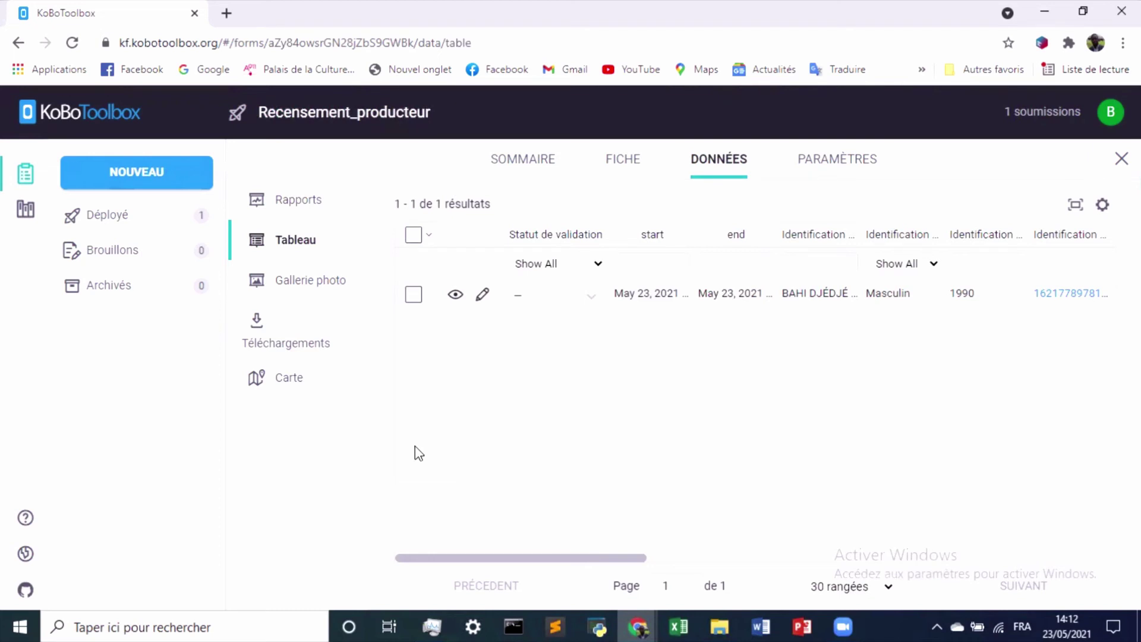
# View the submitted photo in the Gallerie photo
pyautogui.click(331, 284)
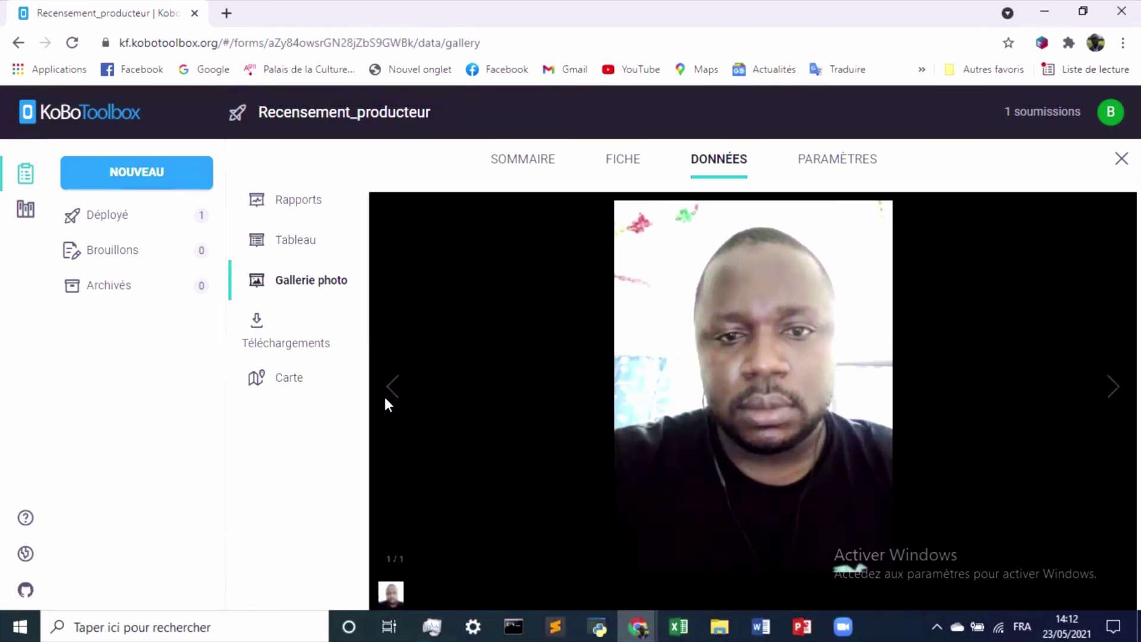
# Go to the Téléchargements export page with XLS and Étiquettes formats
pyautogui.click(257, 349)
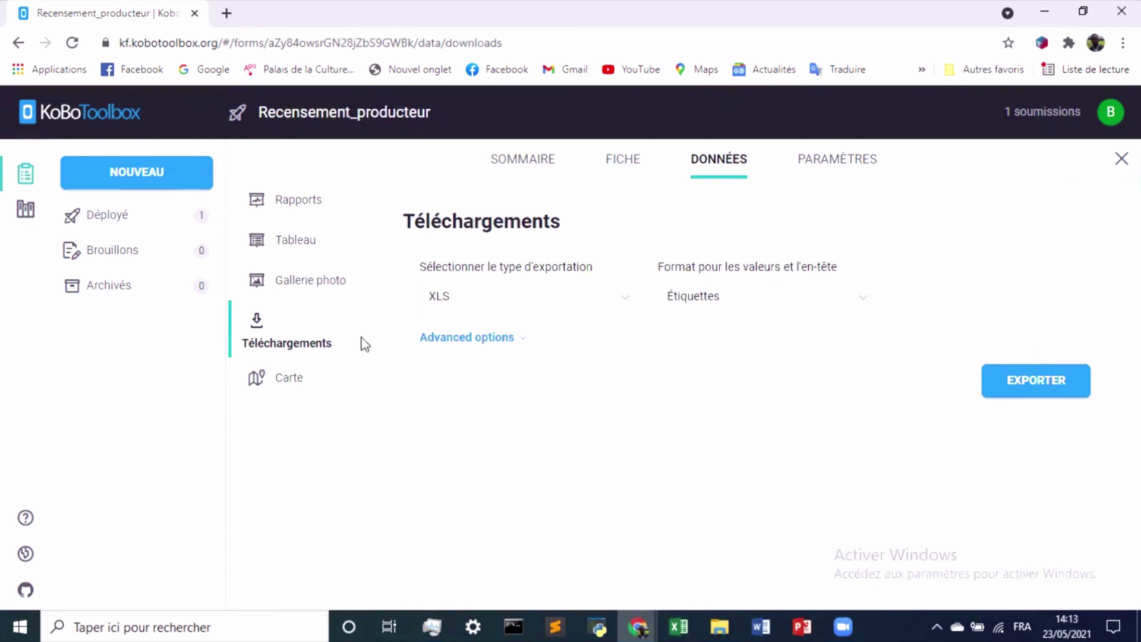
# Show the Carte view with the submission plotted as one point on OpenStreetMap
pyautogui.click(297, 379)
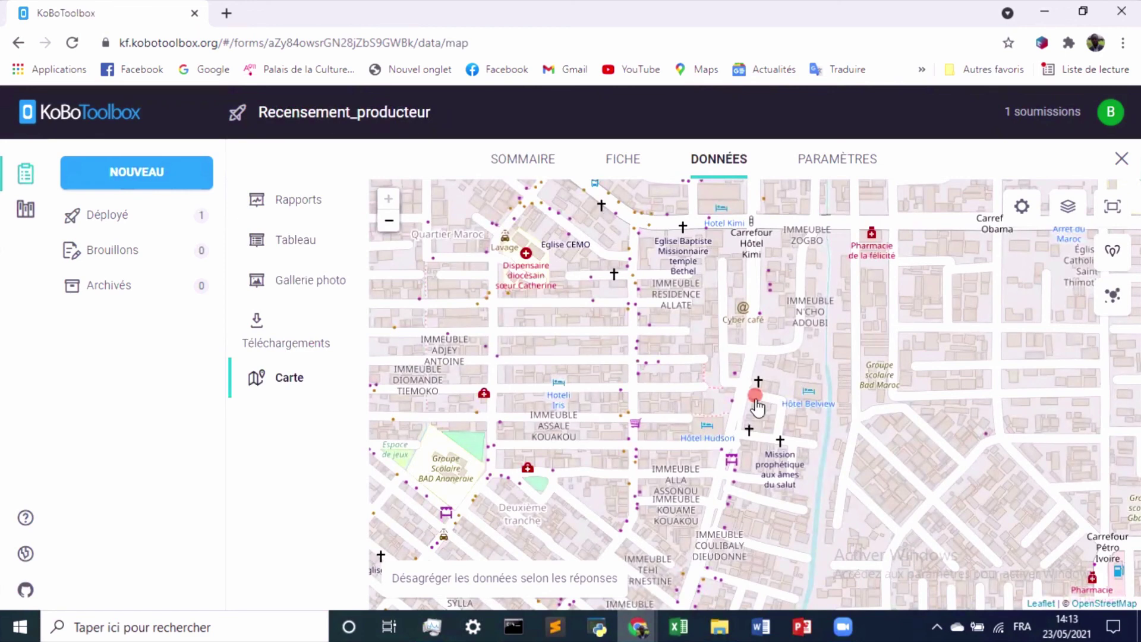
pyautogui.click(754, 397)
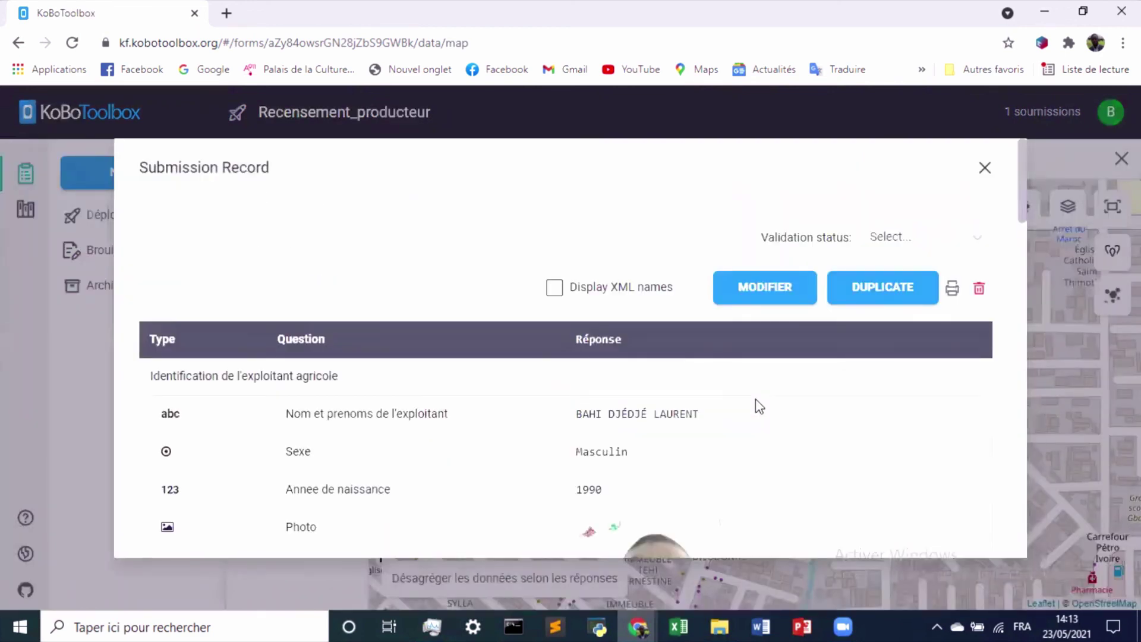
pyautogui.scroll(-6, 896, 412)
pyautogui.scroll(-5, 896, 412)
pyautogui.scroll(-4, 897, 412)
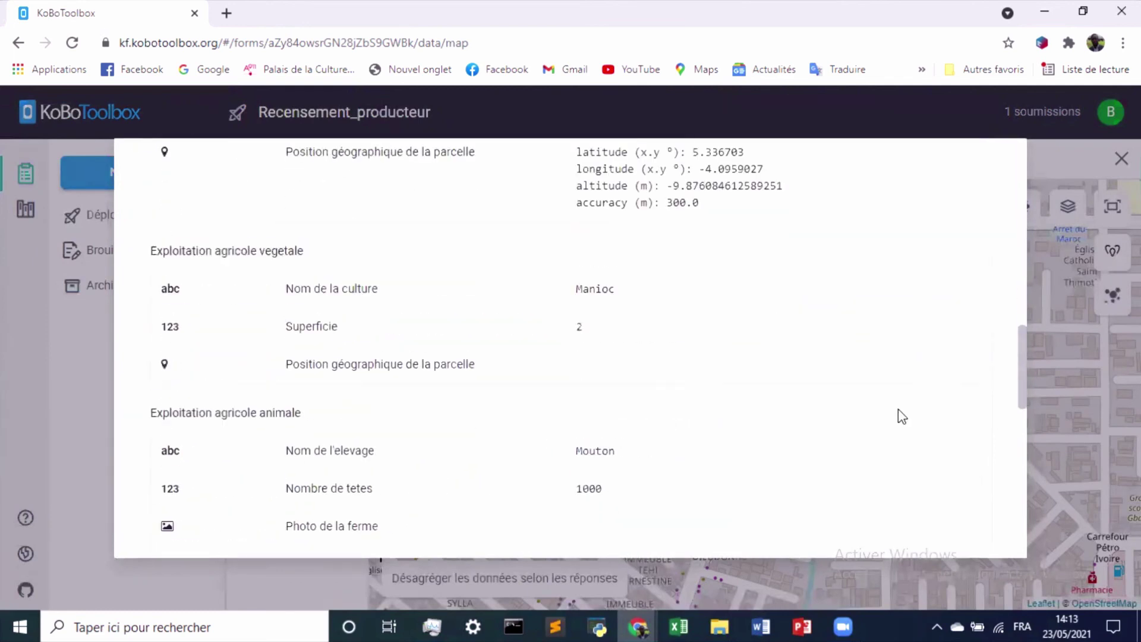
pyautogui.scroll(-5, 901, 416)
pyautogui.scroll(-3, 899, 416)
pyautogui.scroll(1, 899, 415)
pyautogui.scroll(5, 898, 416)
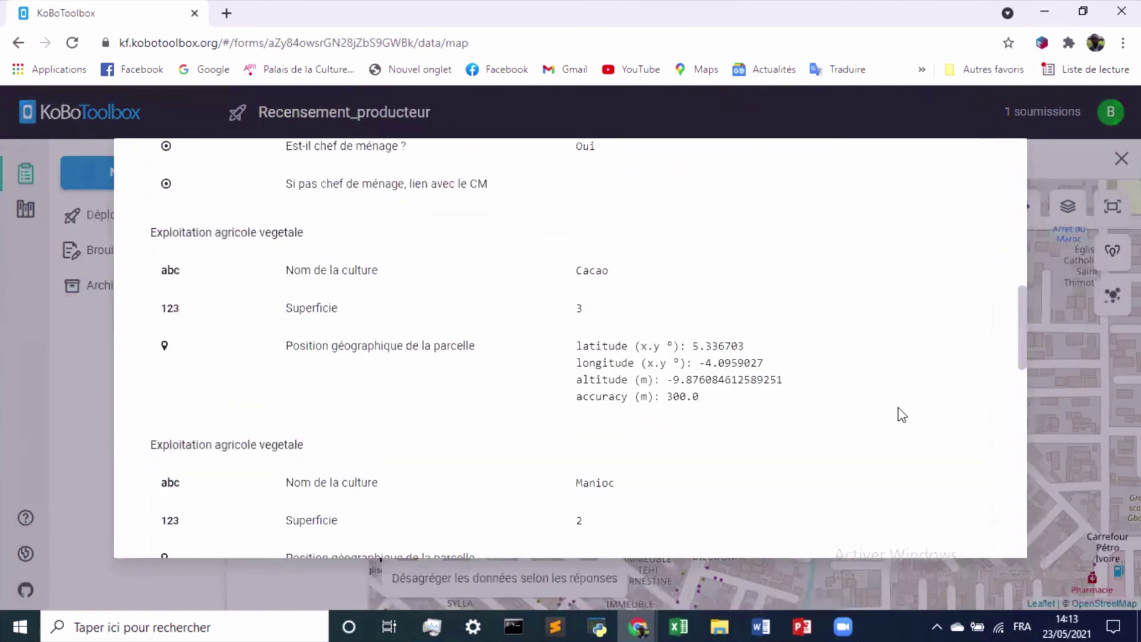
pyautogui.scroll(10, 915, 407)
pyautogui.click(996, 172)
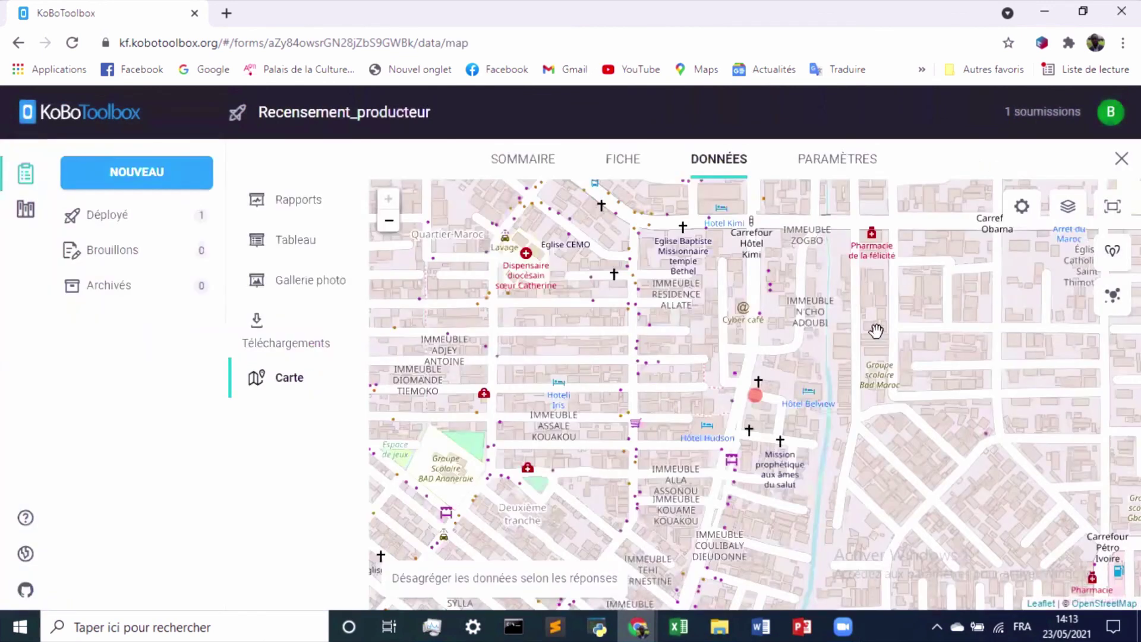